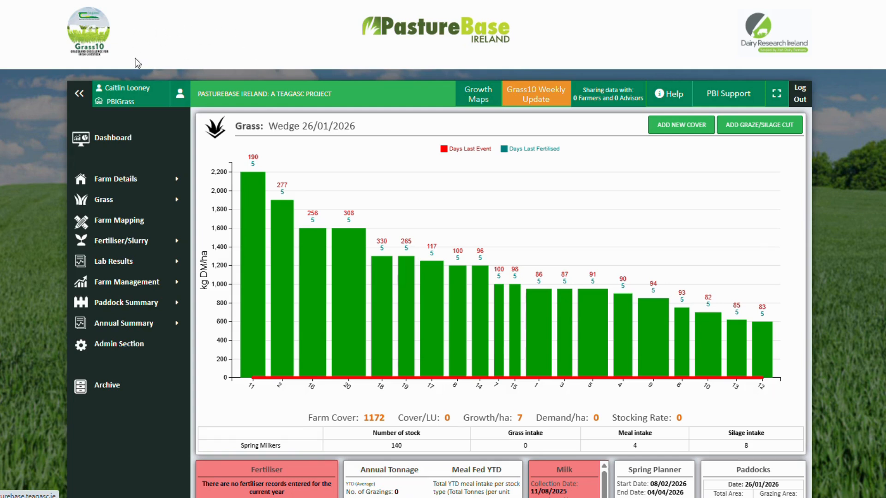
Open the farm's Grass Budget list and start a new feed budget
{"action": "mouse_move", "coordinate": [140, 282]}
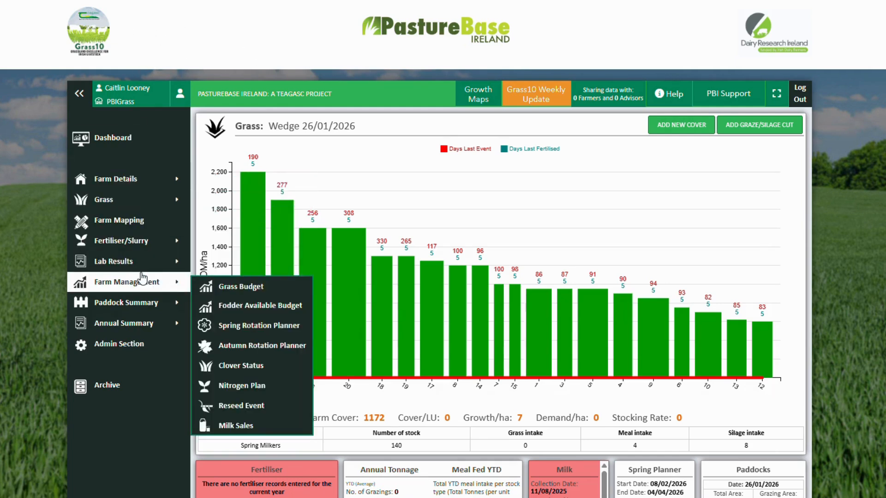
{"action": "left_click", "coordinate": [227, 288]}
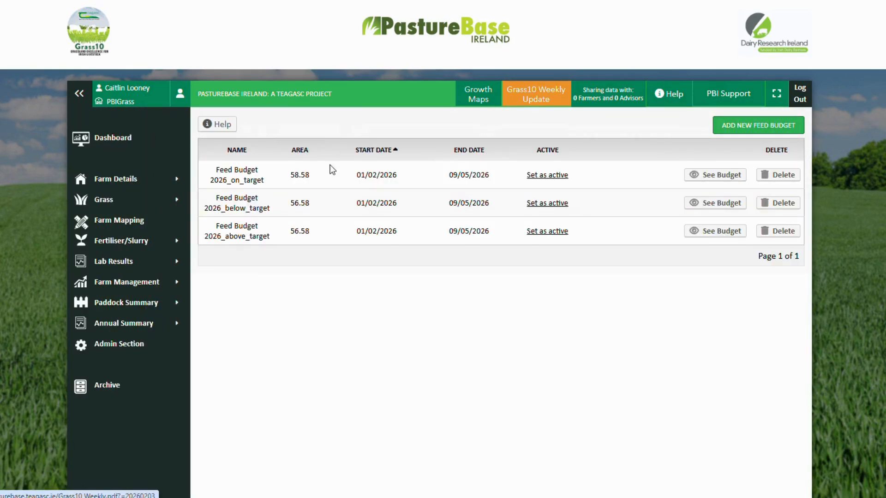
{"action": "left_click", "coordinate": [742, 129]}
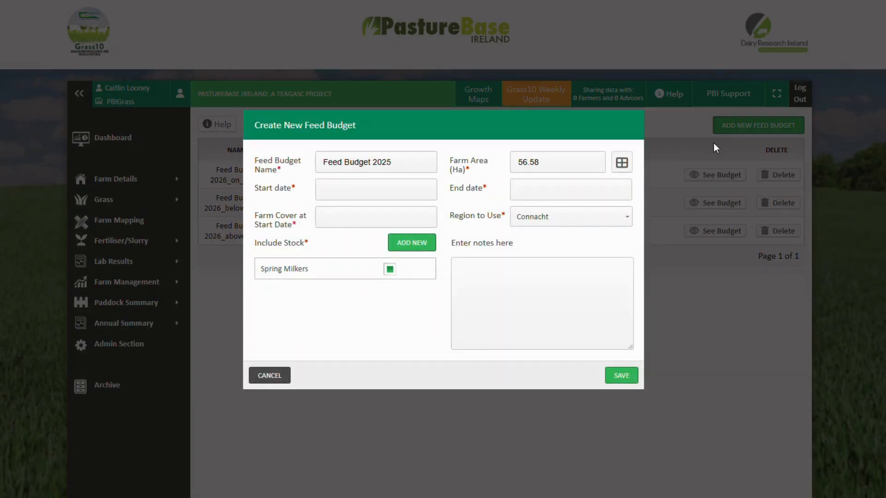
Name the new feed budget "Feed Budget 2026_ONLINE"
{"action": "left_click", "coordinate": [401, 167]}
{"action": "key", "text": "BackSpace"}
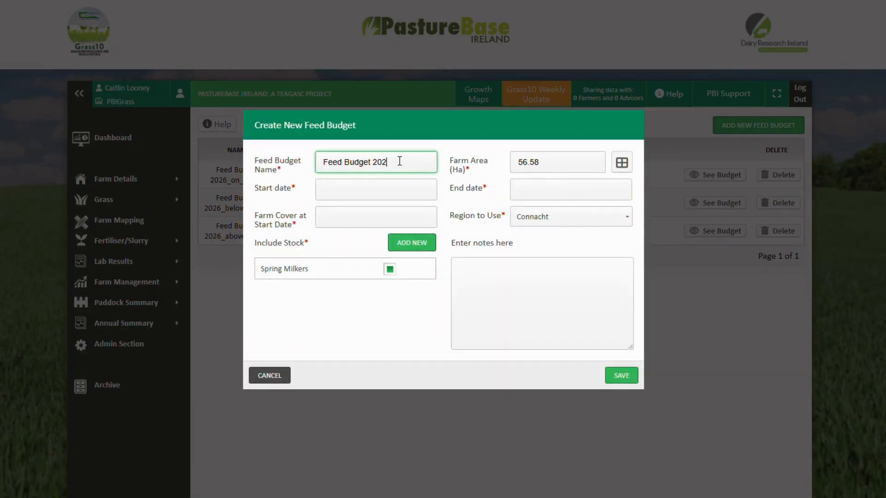
{"action": "type", "text": "6_ONLINE"}
Set the budget's start date to 06/02/2026 and its end date to 27/03/2026
{"action": "left_click", "coordinate": [390, 185]}
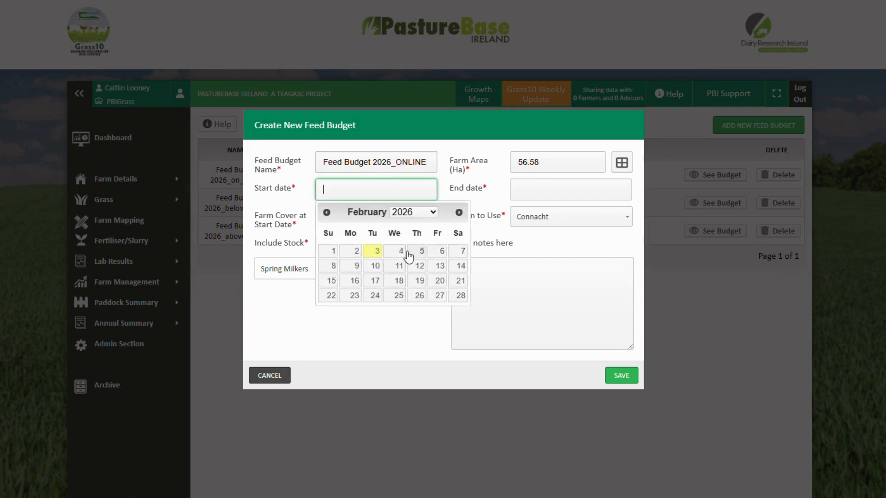
{"action": "left_click", "coordinate": [437, 253]}
{"action": "left_click", "coordinate": [551, 186]}
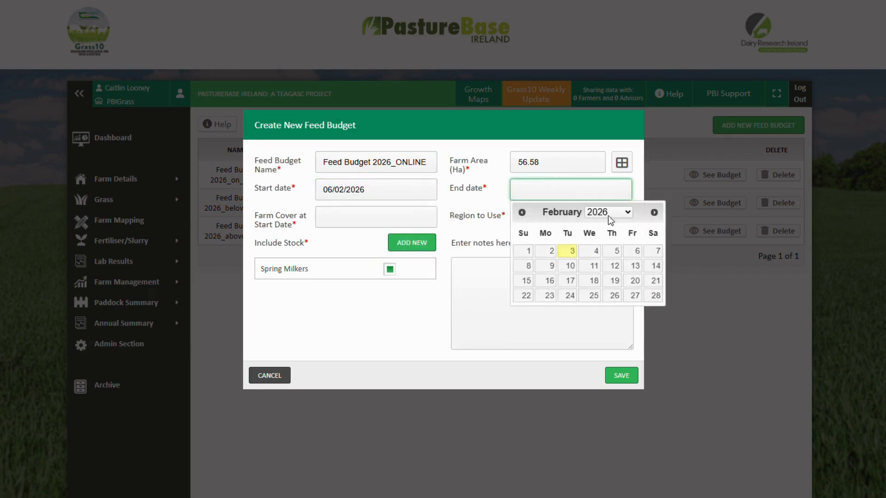
{"action": "left_click", "coordinate": [654, 213]}
{"action": "left_click", "coordinate": [654, 212]}
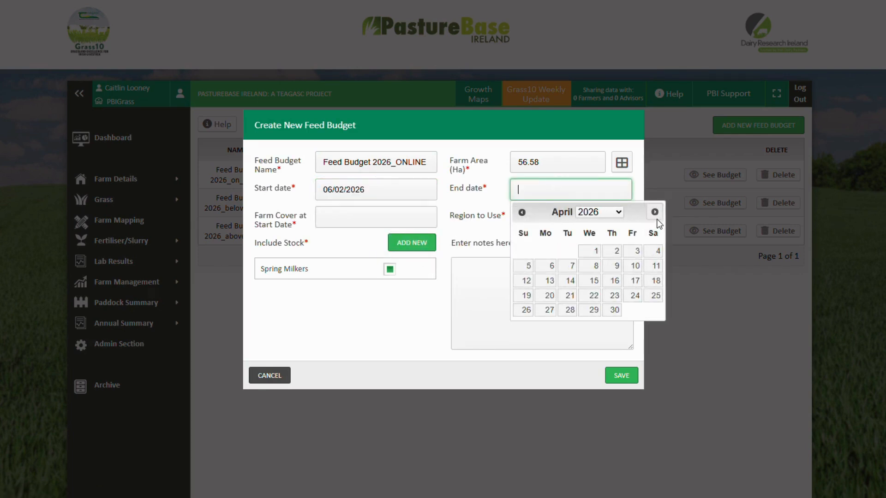
{"action": "left_click", "coordinate": [522, 212]}
{"action": "left_click", "coordinate": [631, 302]}
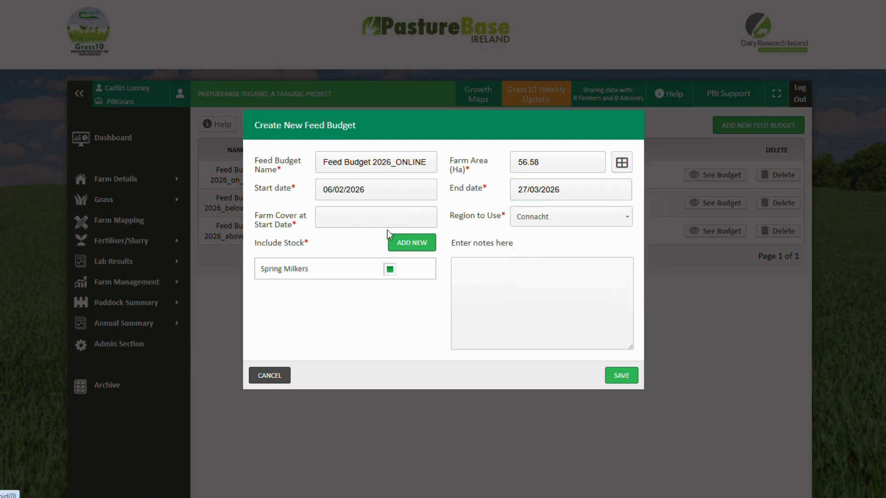
Enter 1100 as the farm cover at the start date and choose Munster as the region to use
{"action": "left_click", "coordinate": [331, 220]}
{"action": "type", "text": "11"}
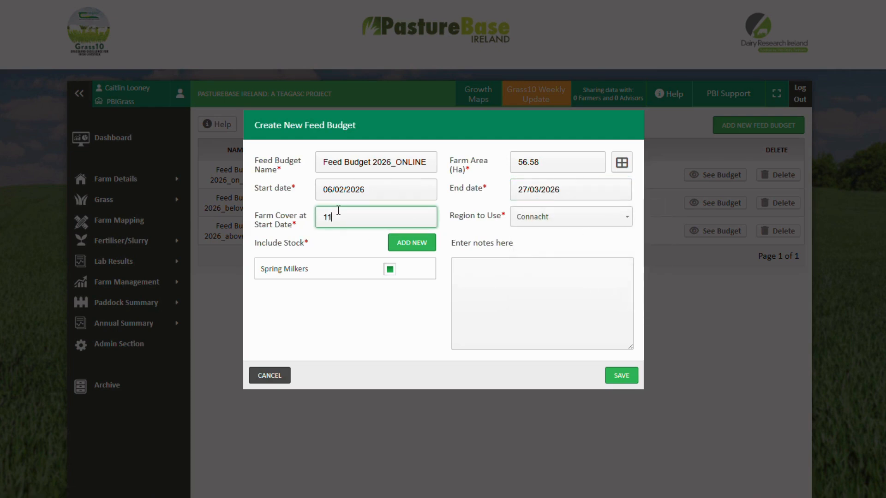
{"action": "type", "text": "00"}
{"action": "left_click", "coordinate": [556, 220]}
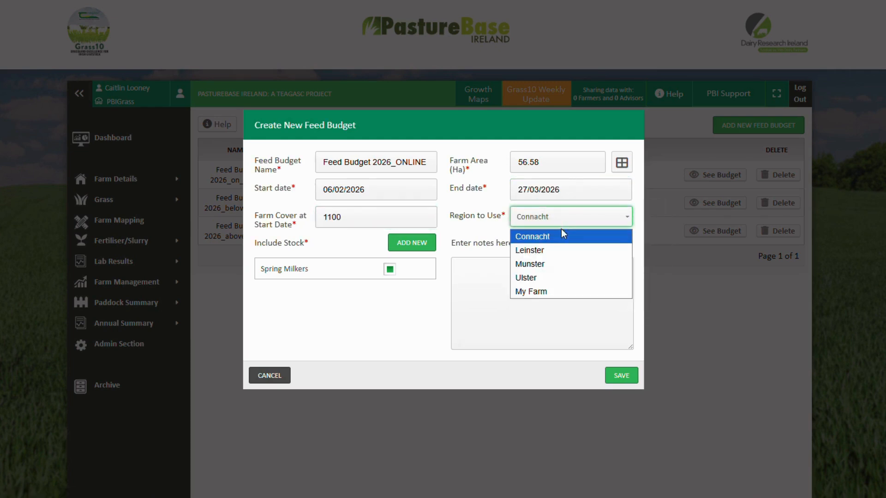
{"action": "left_click", "coordinate": [565, 265]}
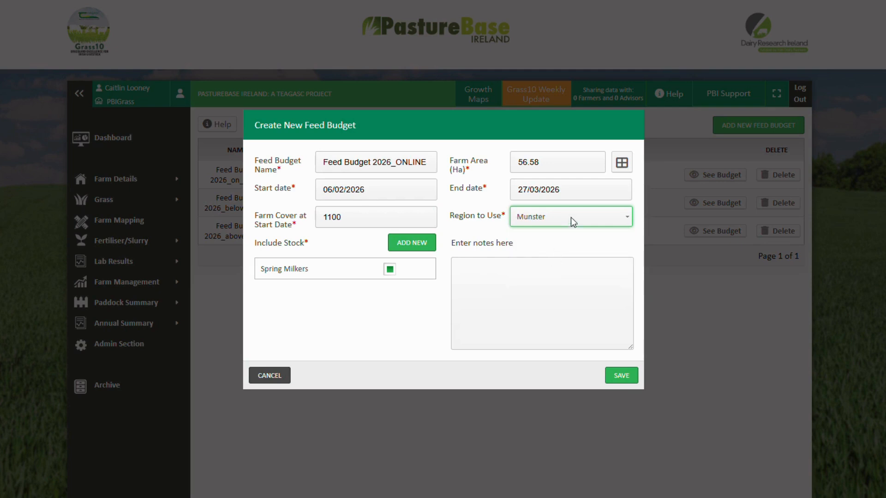
{"action": "left_click", "coordinate": [419, 250]}
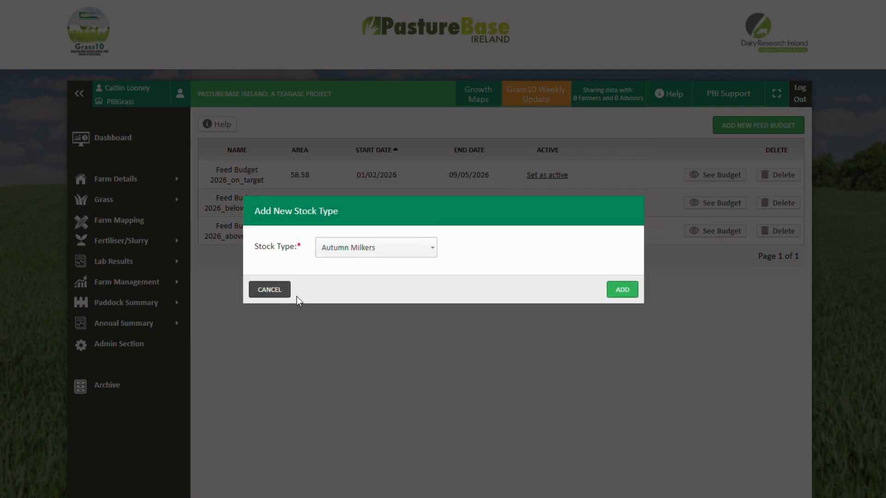
{"action": "left_click", "coordinate": [372, 251]}
{"action": "left_click", "coordinate": [372, 268]}
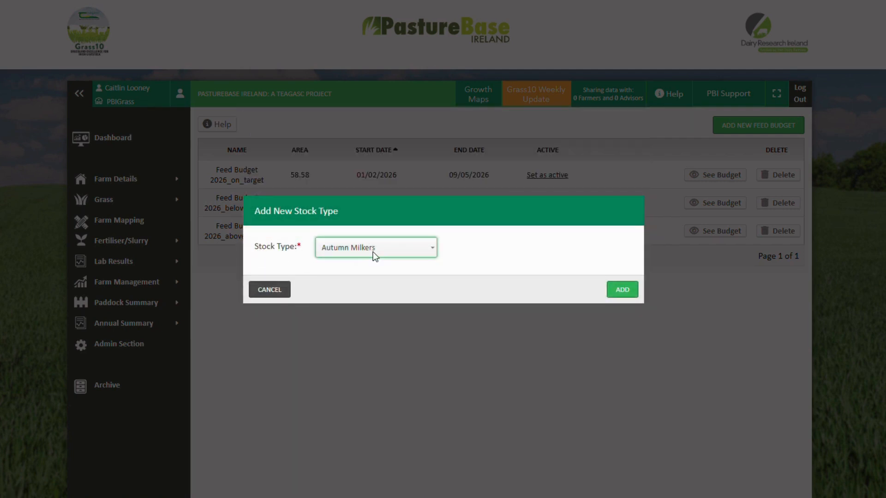
{"action": "left_click", "coordinate": [278, 292]}
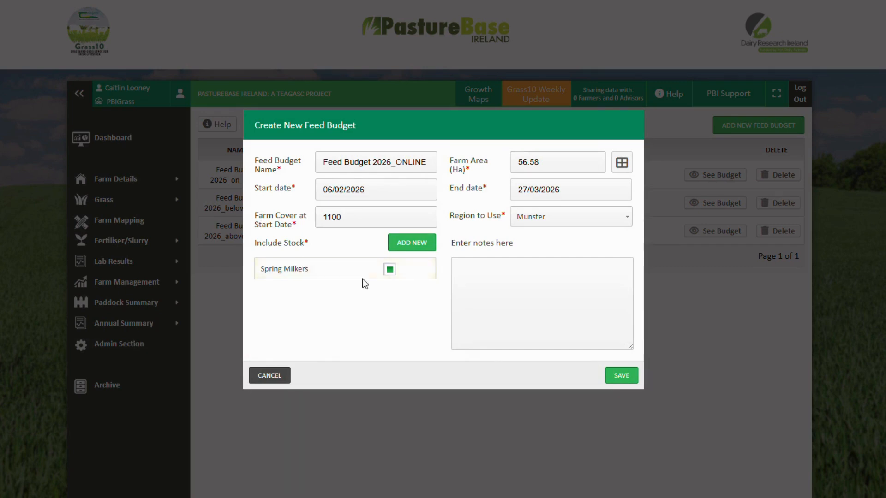
Save the new feed budget and decline updating the weekly grazing area from the current cover
{"action": "left_click", "coordinate": [617, 375]}
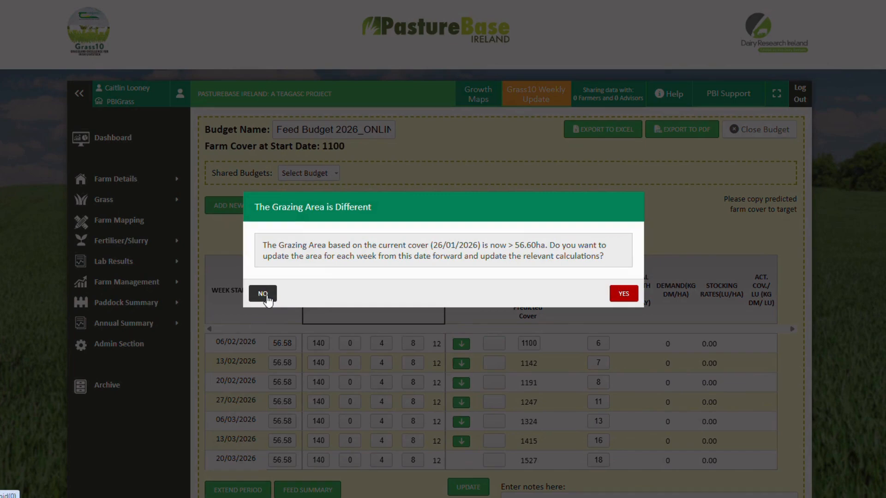
{"action": "left_click", "coordinate": [267, 296]}
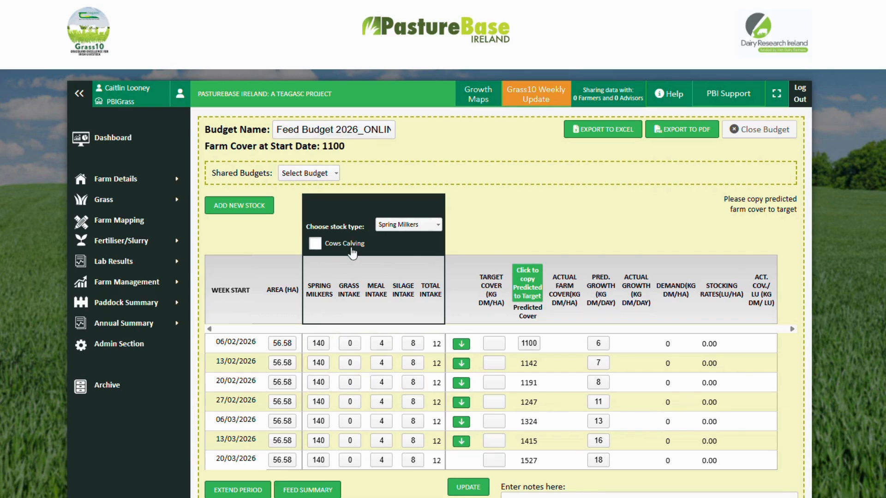
Set the spring milkers for the weeks from 06/02/2026 to 27/02/2026 to 30, 50, 70 and 100
{"action": "scroll", "coordinate": [357, 259], "scroll_direction": "down", "scroll_amount": 2}
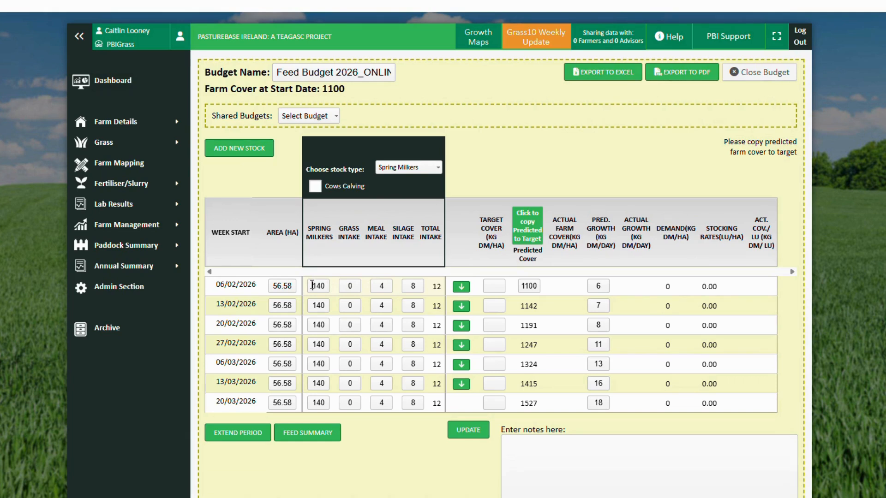
{"action": "left_click", "coordinate": [312, 285]}
{"action": "type", "text": "30"}
{"action": "key", "text": "Tab"}
{"action": "type", "text": "5"}
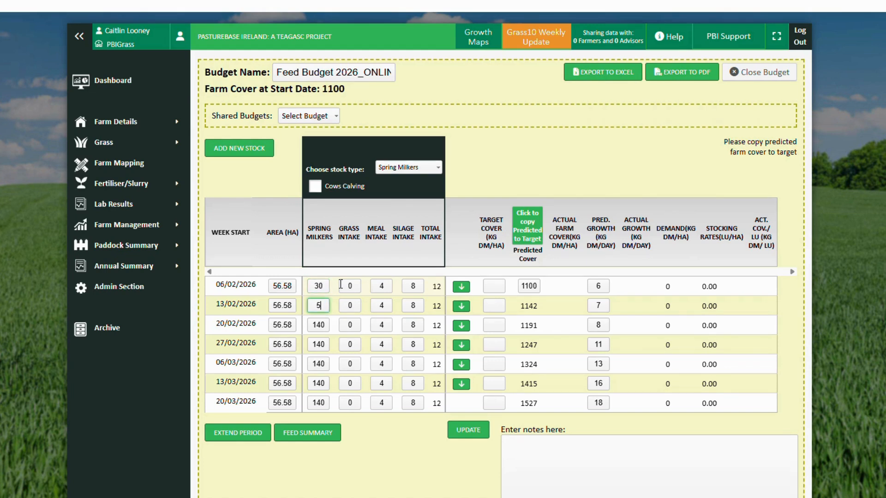
{"action": "type", "text": "0"}
{"action": "key", "text": "Tab"}
{"action": "type", "text": "70"}
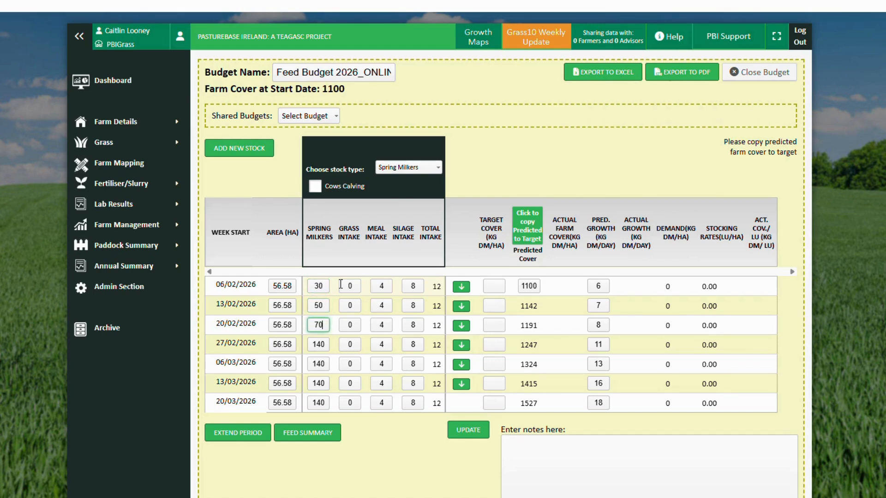
{"action": "key", "text": "Tab"}
{"action": "type", "text": "100"}
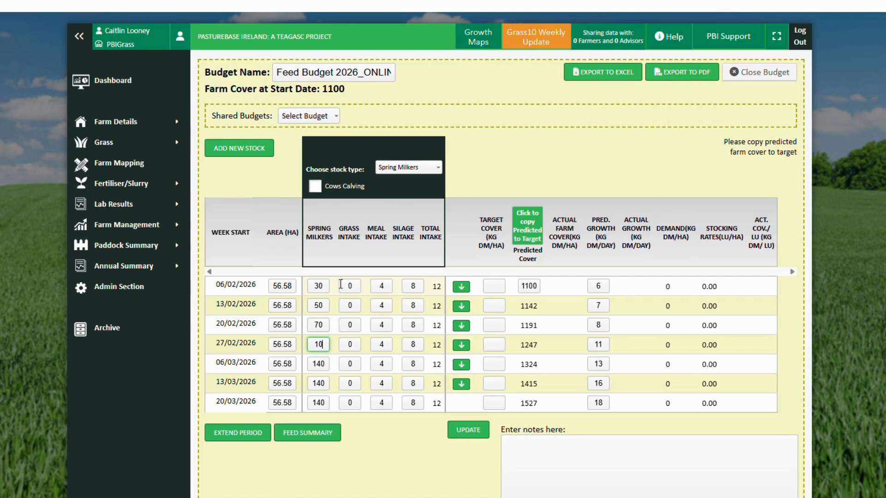
Set the spring milkers for the weeks from 06/03/2026 to 20/03/2026 to 120, 140 and 160, and update the budget
{"action": "key", "text": "Tab"}
{"action": "type", "text": "120"}
{"action": "key", "text": "Tab"}
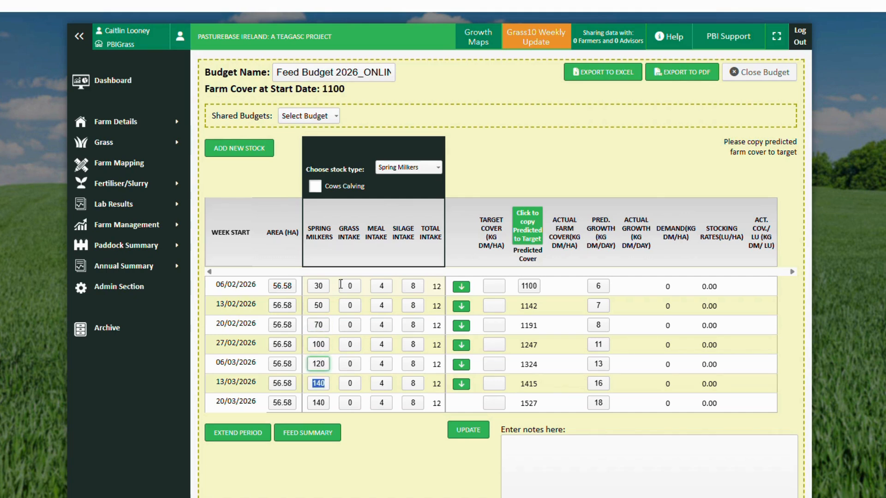
{"action": "type", "text": "140"}
{"action": "key", "text": "Tab"}
{"action": "type", "text": "1"}
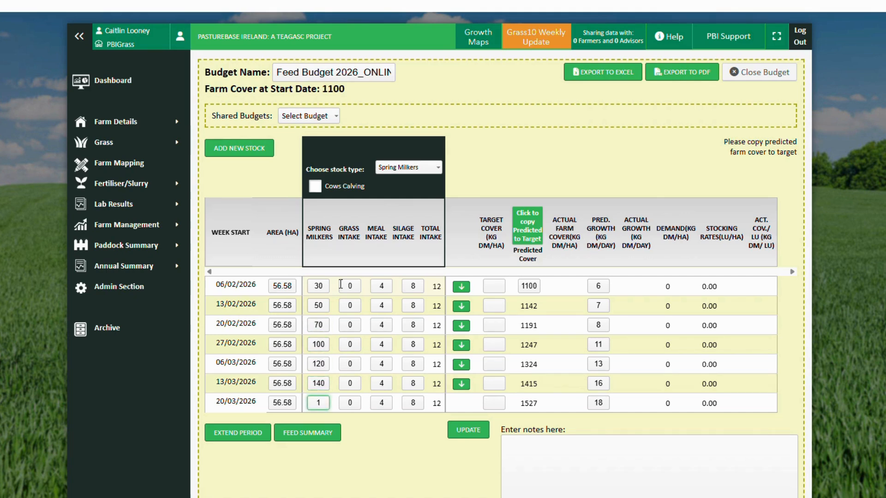
{"action": "type", "text": "60"}
{"action": "left_click", "coordinate": [462, 434]}
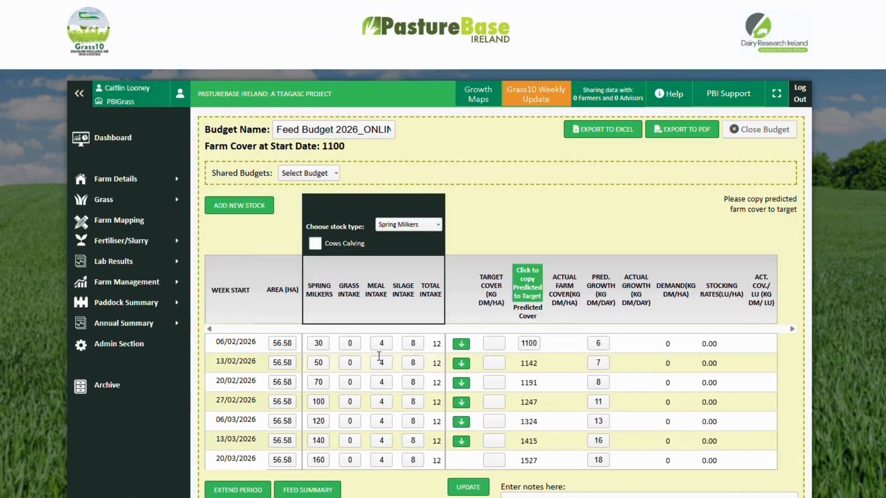
Enable Cows Calving, recalculate the feed intake with the default figures per week post calving, and update the budget
{"action": "left_click", "coordinate": [316, 247]}
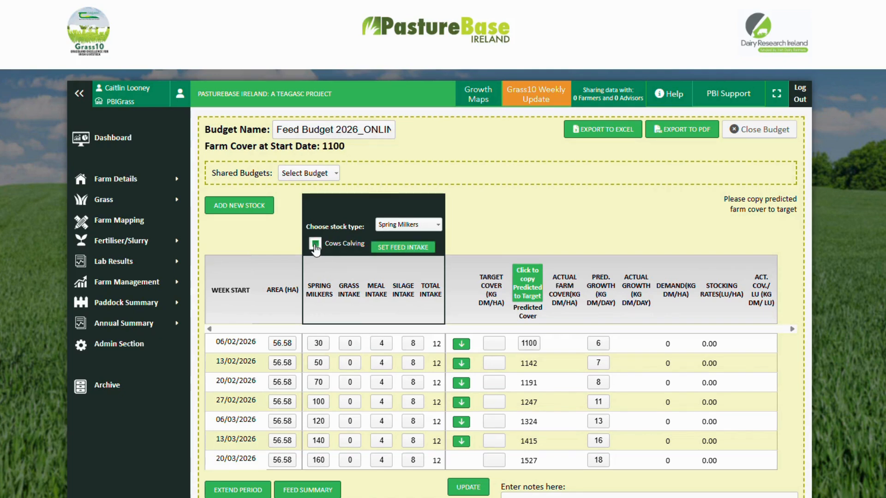
{"action": "left_click", "coordinate": [393, 249]}
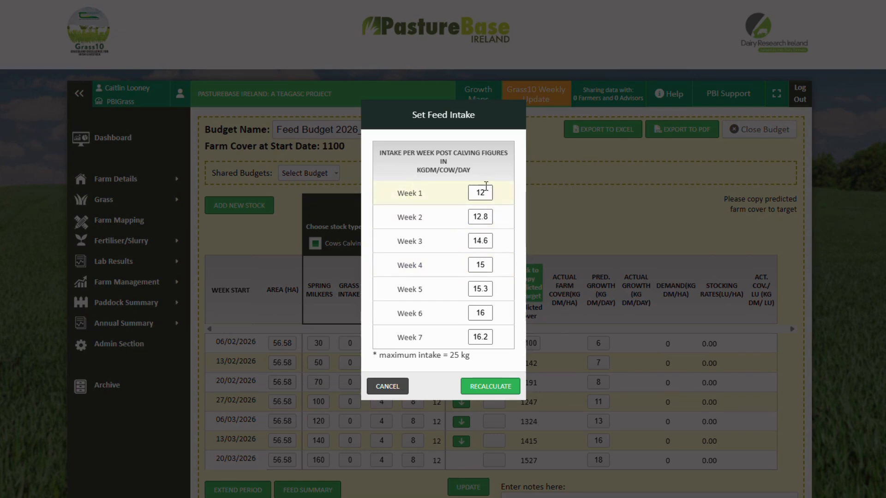
{"action": "left_click", "coordinate": [487, 388]}
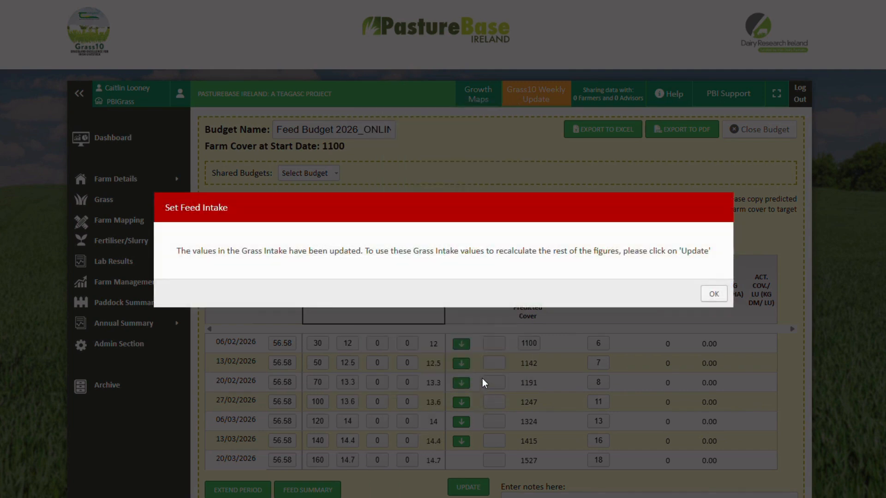
{"action": "left_click", "coordinate": [715, 294]}
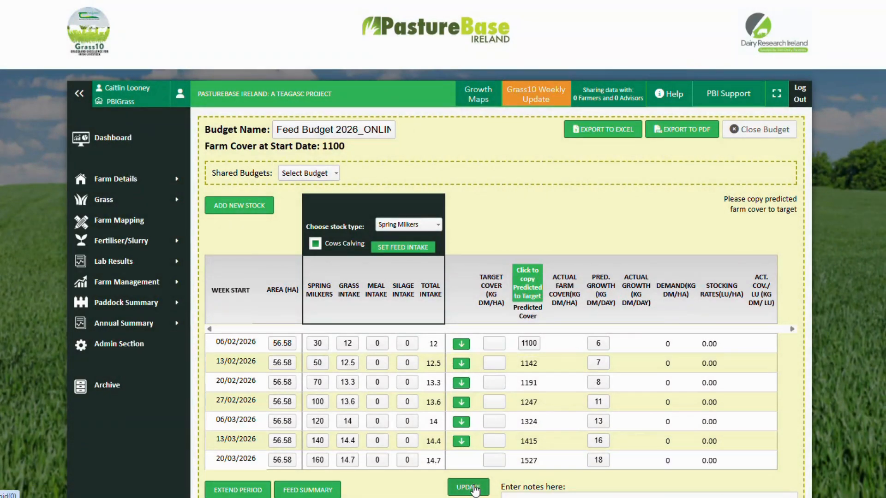
{"action": "left_click", "coordinate": [468, 488]}
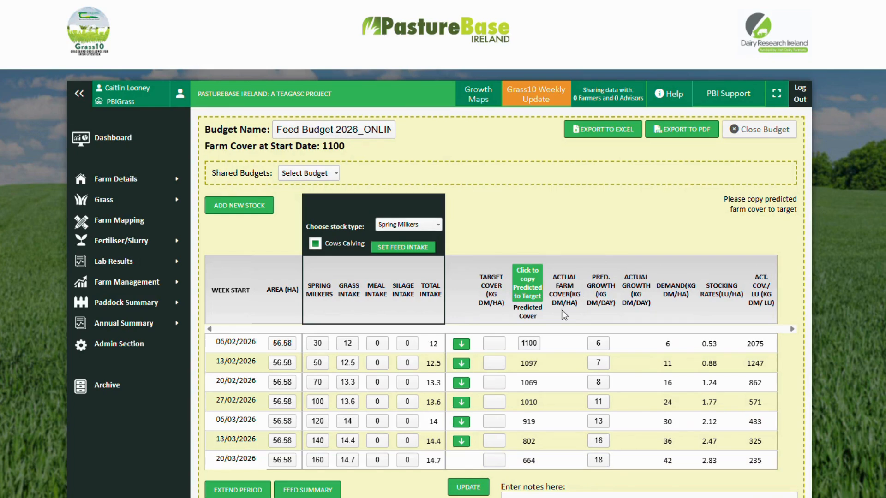
Set the meal intake to 3 for each week from 06/02/2026 to 13/03/2026 and update the budget
{"action": "scroll", "coordinate": [561, 307], "scroll_direction": "down", "scroll_amount": 1}
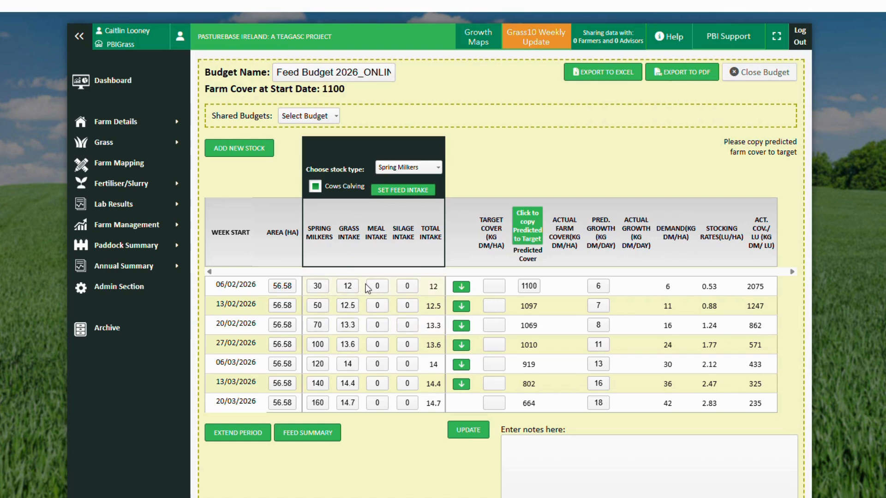
{"action": "double_click", "coordinate": [386, 281]}
{"action": "type", "text": "3"}
{"action": "key", "text": "Tab"}
{"action": "type", "text": "3"}
{"action": "key", "text": "Tab"}
{"action": "type", "text": "3"}
{"action": "key", "text": "Tab"}
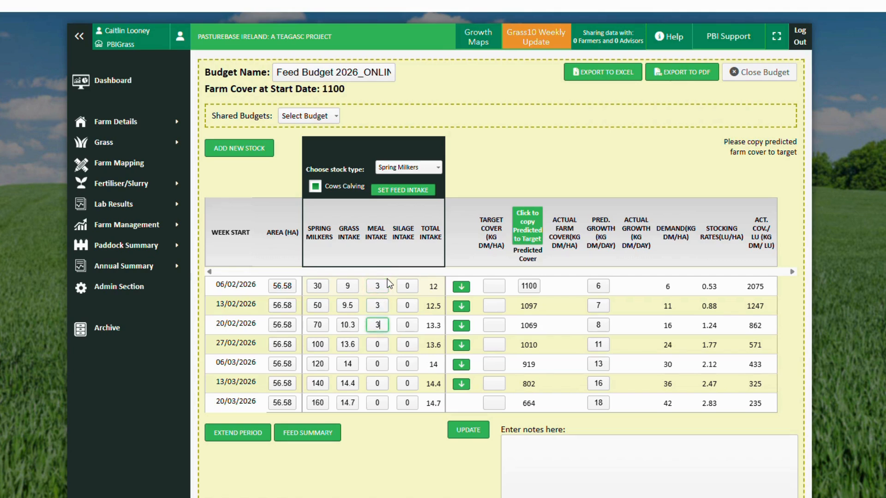
{"action": "type", "text": "3"}
{"action": "key", "text": "Tab"}
{"action": "type", "text": "3"}
{"action": "key", "text": "Tab"}
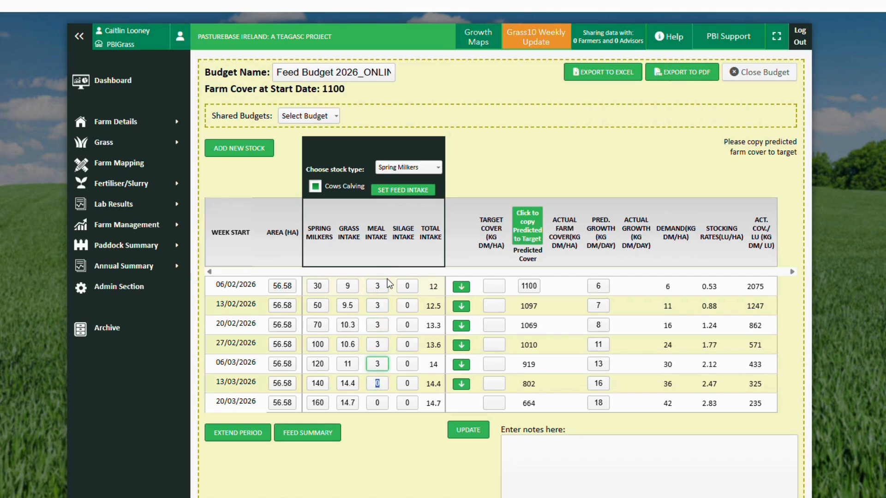
{"action": "type", "text": "3"}
{"action": "key", "text": "Tab"}
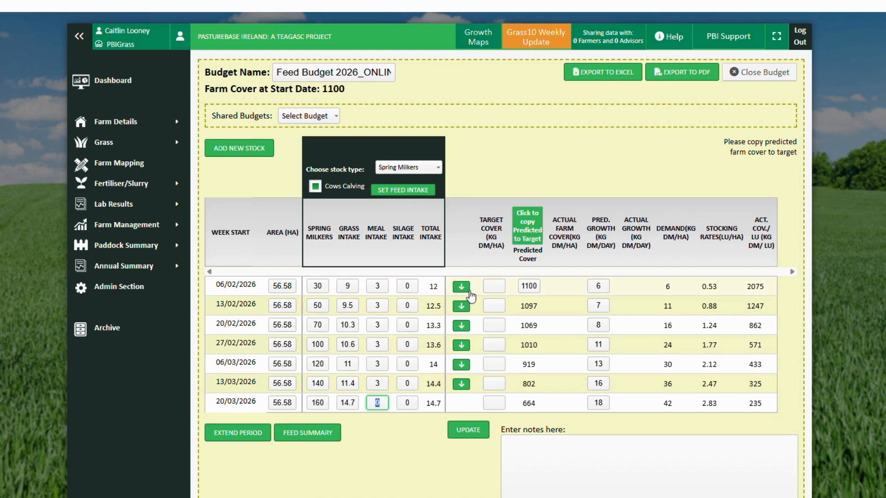
{"action": "left_click", "coordinate": [470, 431]}
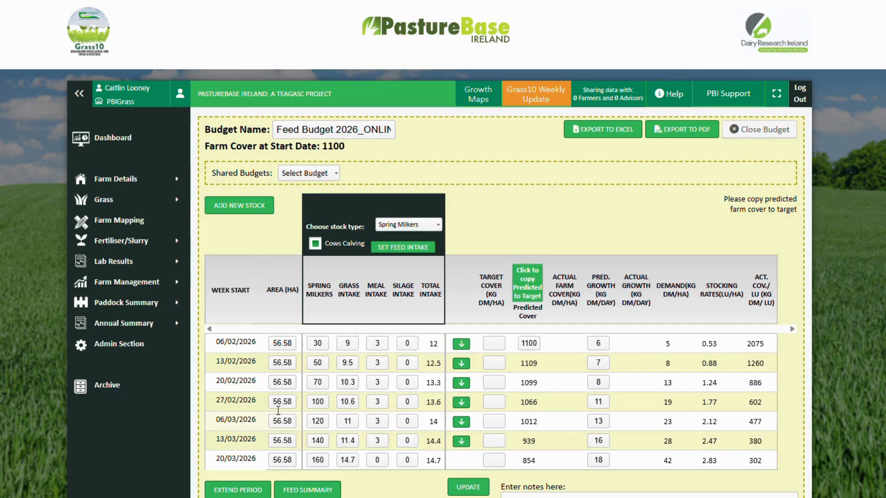
Set the meal intake to 2 for each week from 27/02/2026 to 13/03/2026 and update the budget
{"action": "scroll", "coordinate": [374, 336], "scroll_direction": "down", "scroll_amount": 1}
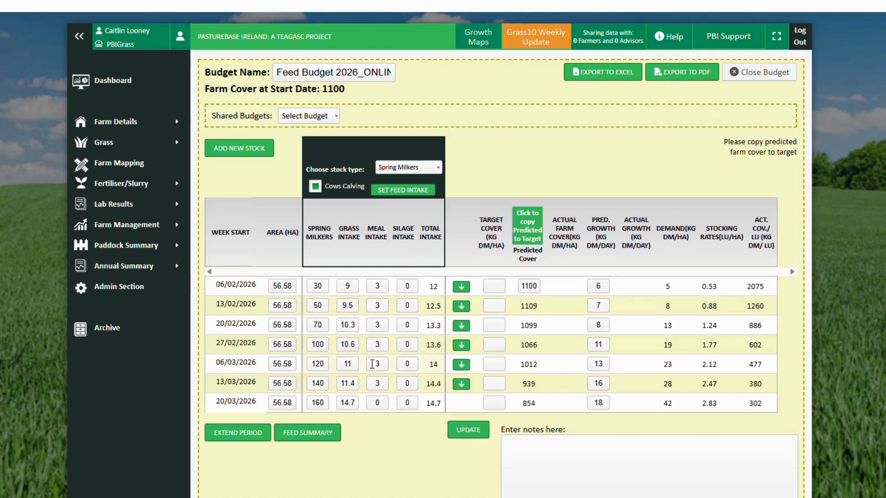
{"action": "double_click", "coordinate": [385, 345]}
{"action": "type", "text": "2"}
{"action": "key", "text": "Tab"}
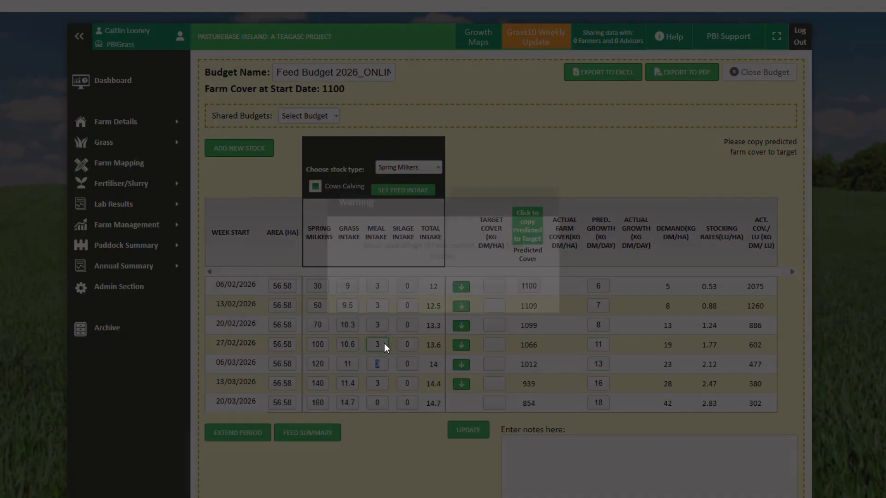
{"action": "type", "text": "2"}
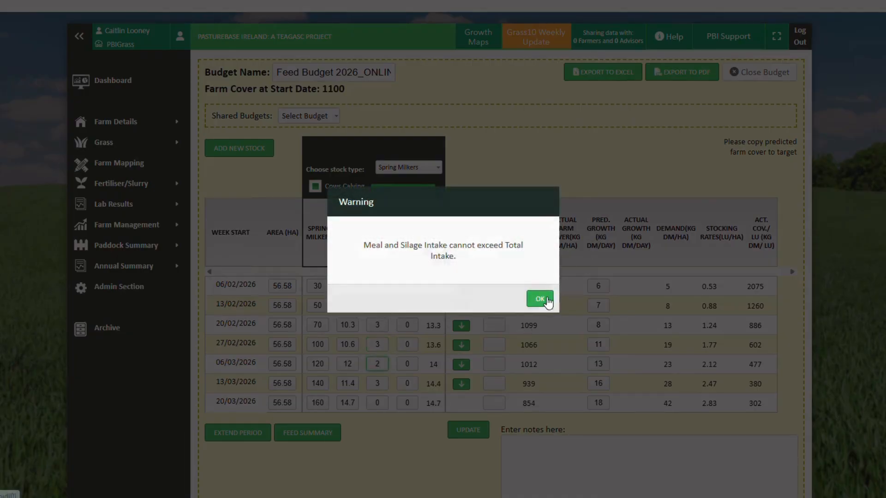
{"action": "left_click", "coordinate": [540, 299]}
{"action": "double_click", "coordinate": [377, 344]}
{"action": "type", "text": "2"}
{"action": "key", "text": "Tab"}
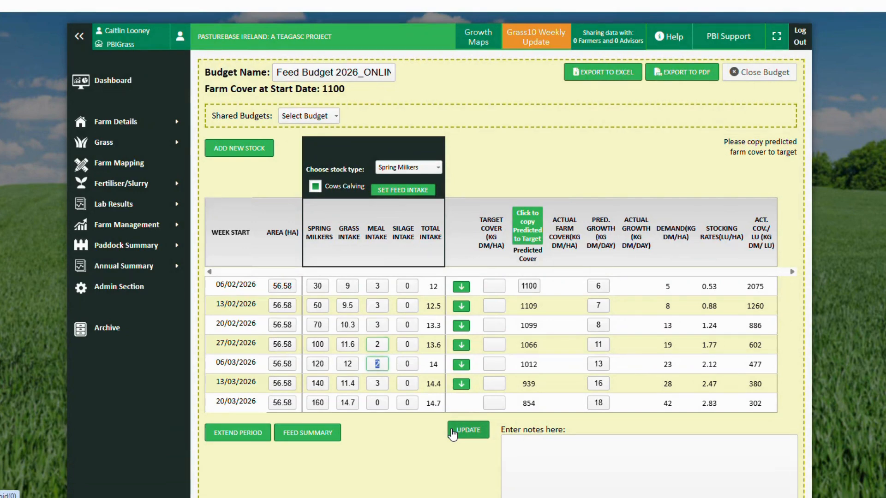
{"action": "type", "text": "2"}
{"action": "key", "text": "Tab"}
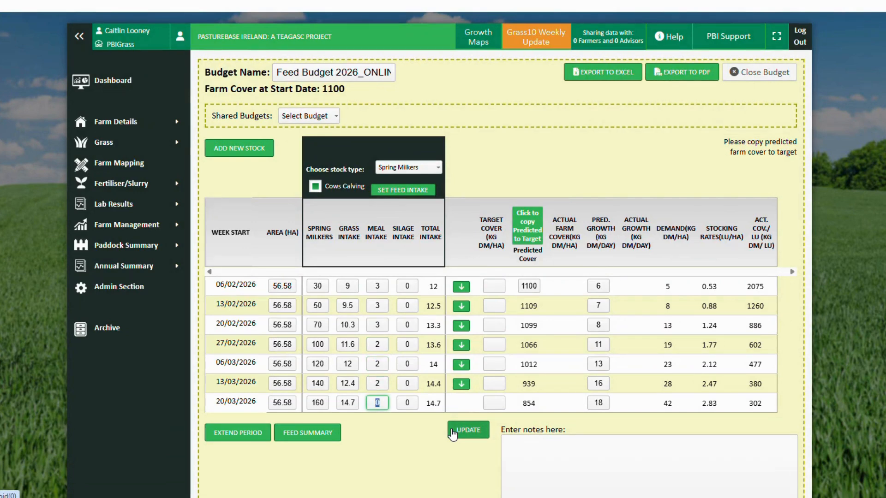
{"action": "left_click", "coordinate": [453, 431]}
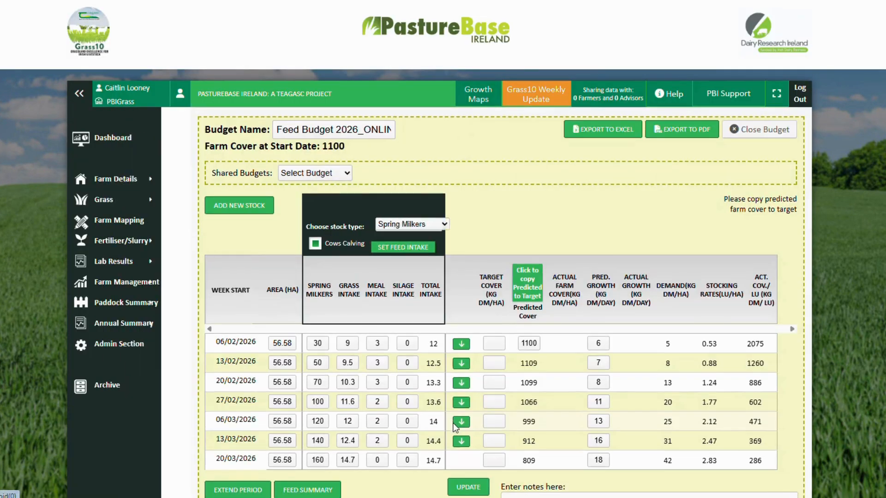
Extend the feed budget period by 1 week and update the budget
{"action": "scroll", "coordinate": [492, 398], "scroll_direction": "down", "scroll_amount": 1}
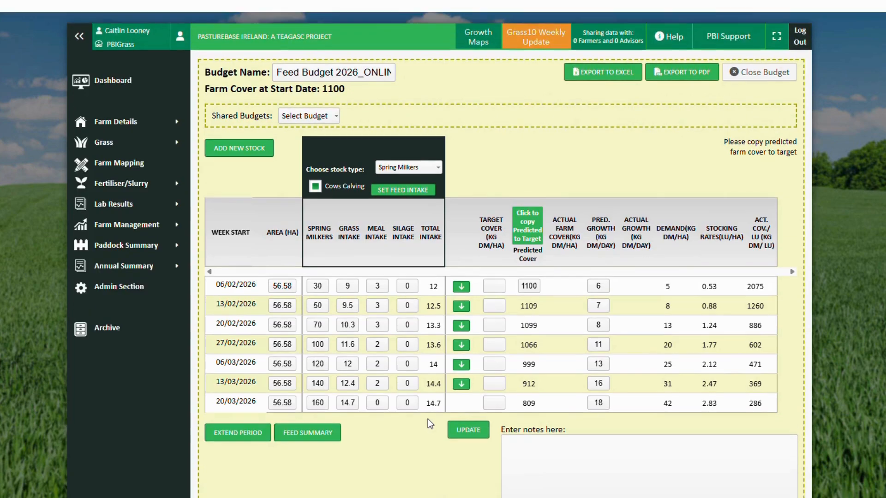
{"action": "left_click", "coordinate": [260, 432]}
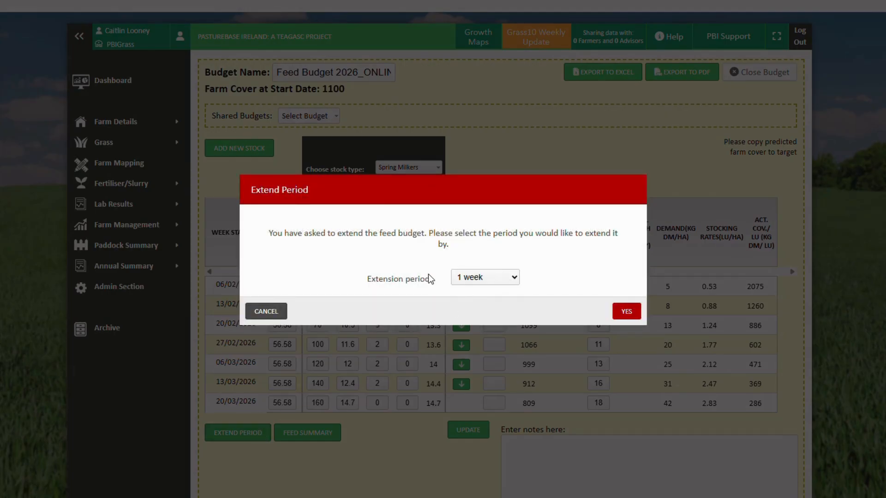
{"action": "left_click", "coordinate": [485, 278]}
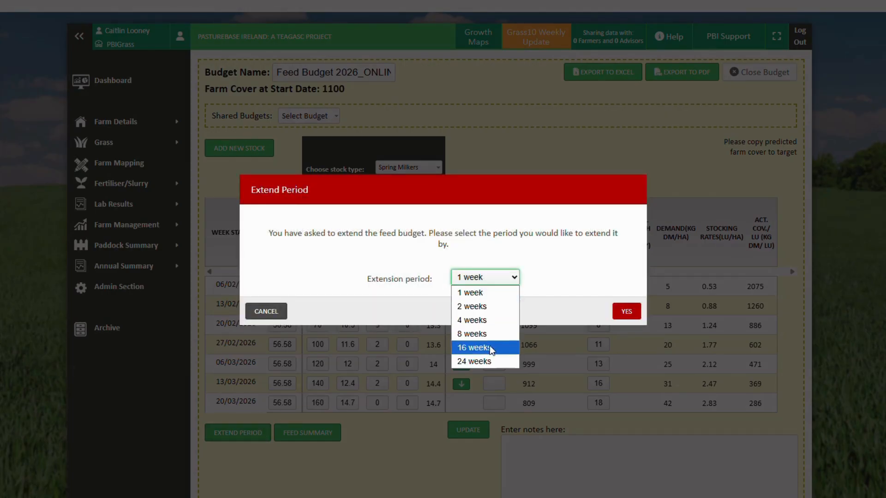
{"action": "left_click", "coordinate": [492, 297]}
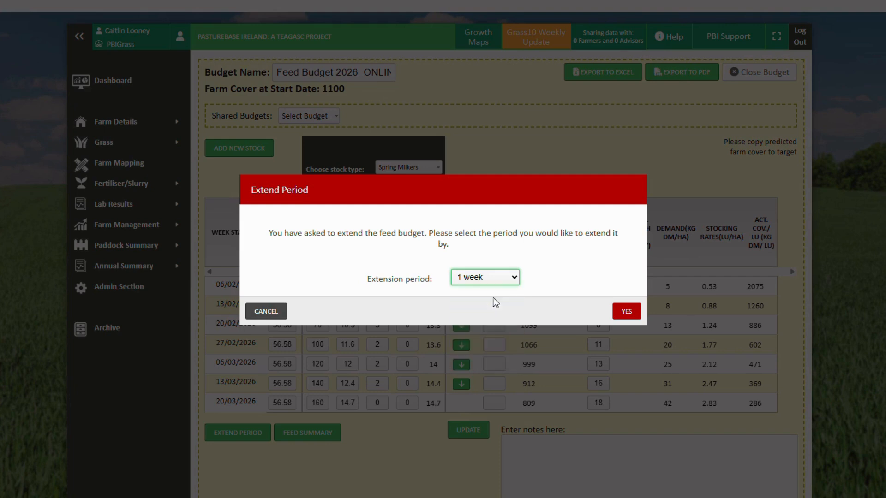
{"action": "left_click", "coordinate": [628, 311]}
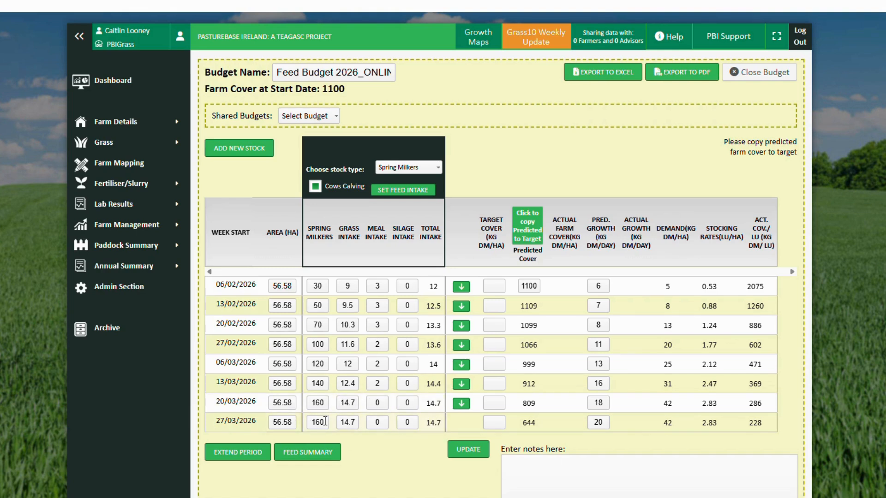
{"action": "left_click", "coordinate": [470, 447]}
Check the feed summary of grass, meal and silage dry matter for the whole budget period
{"action": "left_click", "coordinate": [330, 455]}
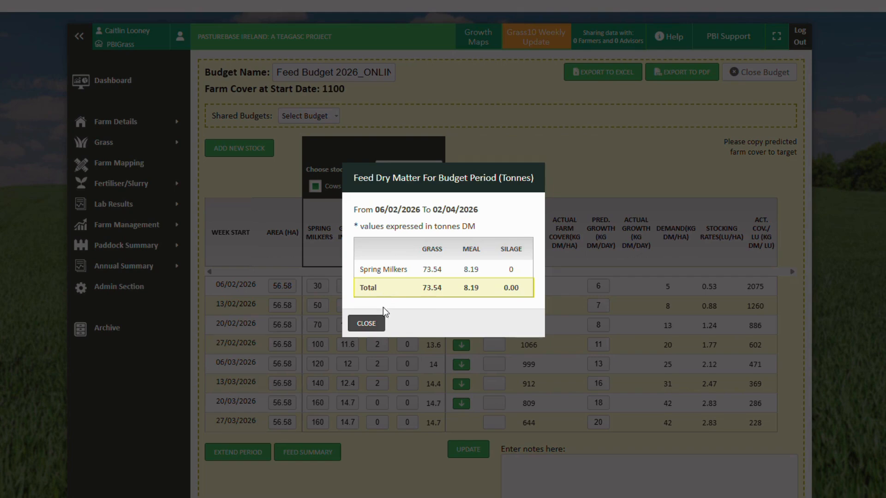
{"action": "left_click", "coordinate": [373, 323]}
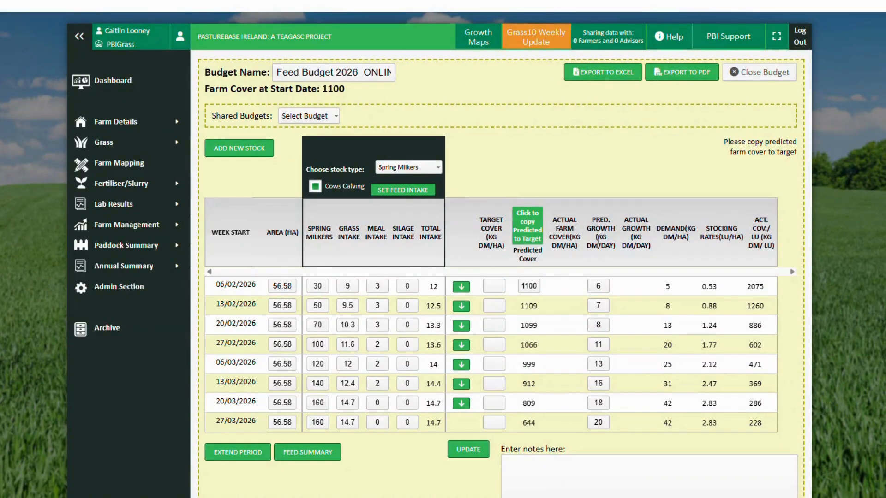
Examine the predicted farm cover in the comparison graph and close the budget
{"action": "scroll", "coordinate": [598, 239], "scroll_direction": "down", "scroll_amount": 10}
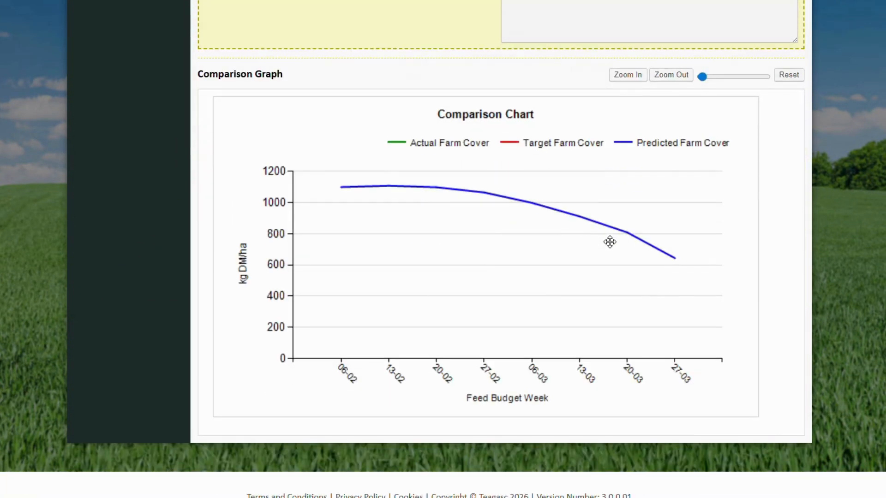
{"action": "scroll", "coordinate": [609, 241], "scroll_direction": "up", "scroll_amount": 10}
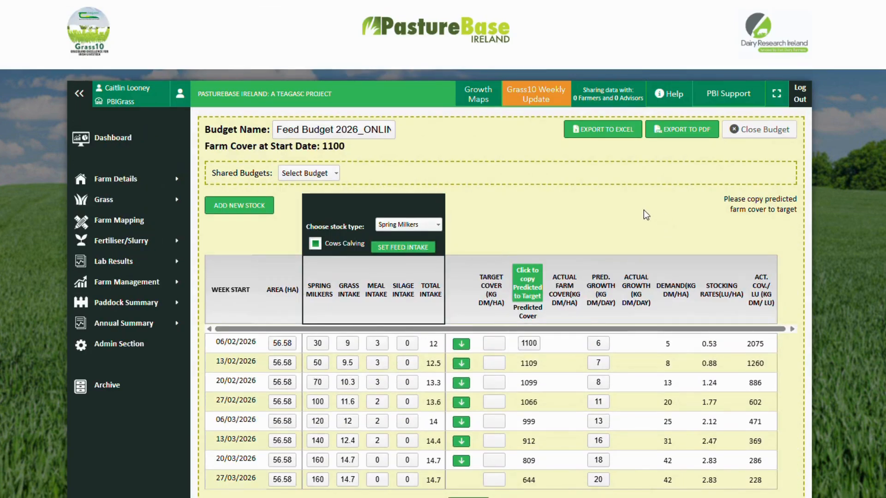
{"action": "scroll", "coordinate": [644, 210], "scroll_direction": "down", "scroll_amount": 1}
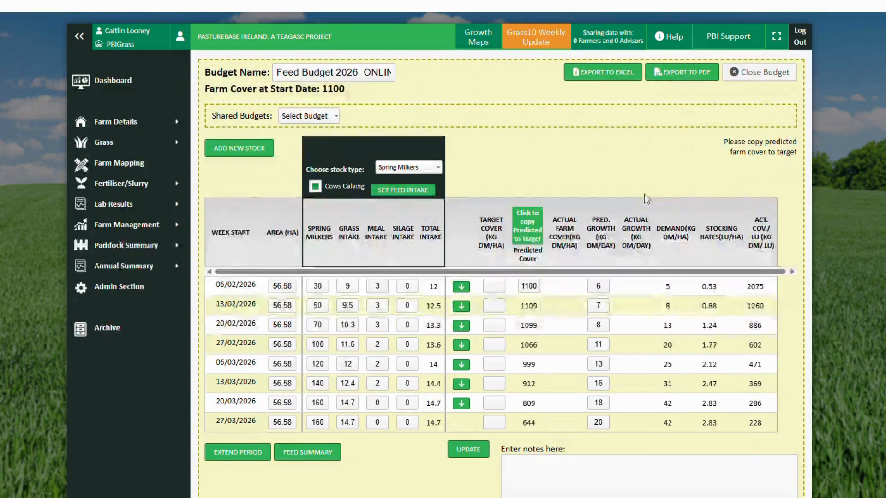
{"action": "left_click", "coordinate": [757, 77]}
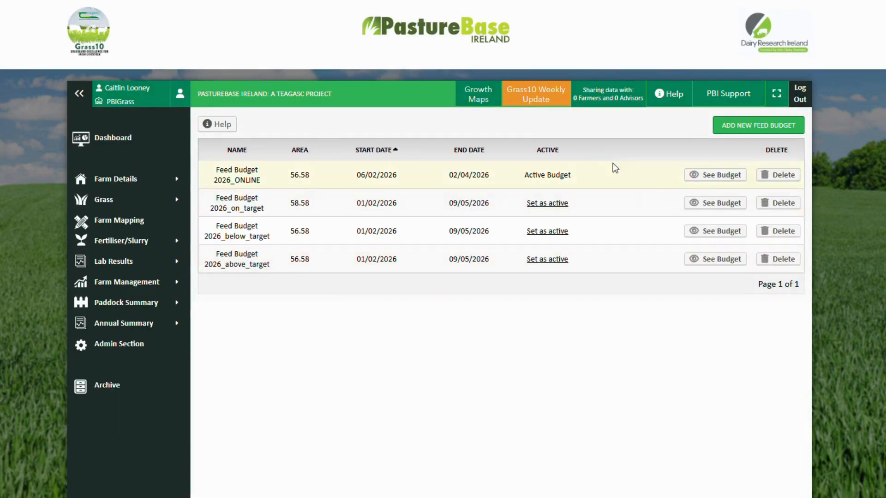